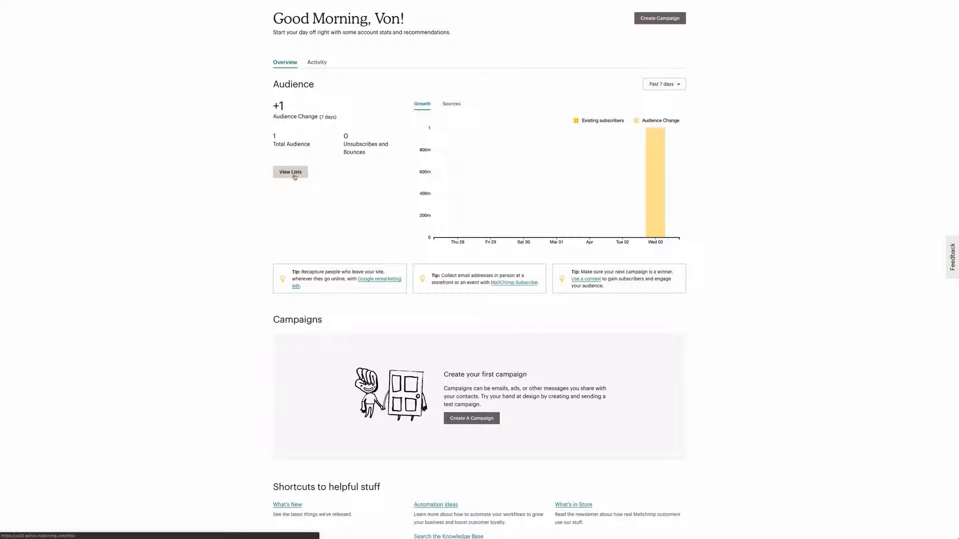
# Step: Look at the contacts and stats overview of the Texpro Foundation Repair audience, and return to the list of audiences
pyautogui.click(290, 171)
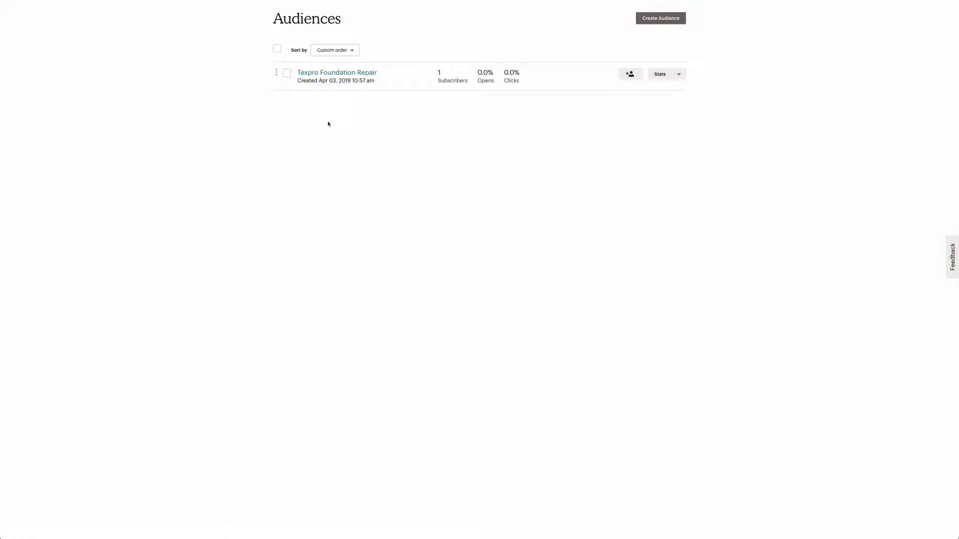
pyautogui.click(332, 75)
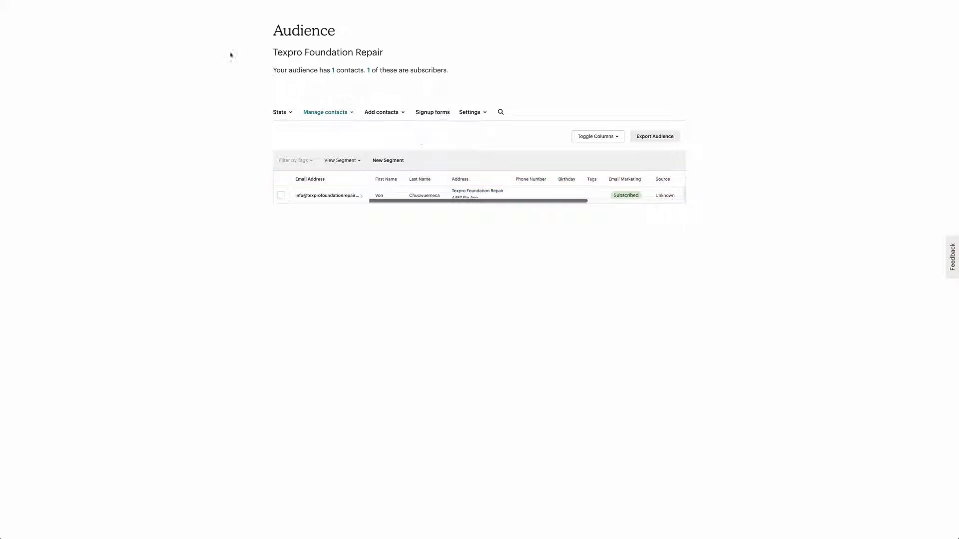
pyautogui.click(288, 114)
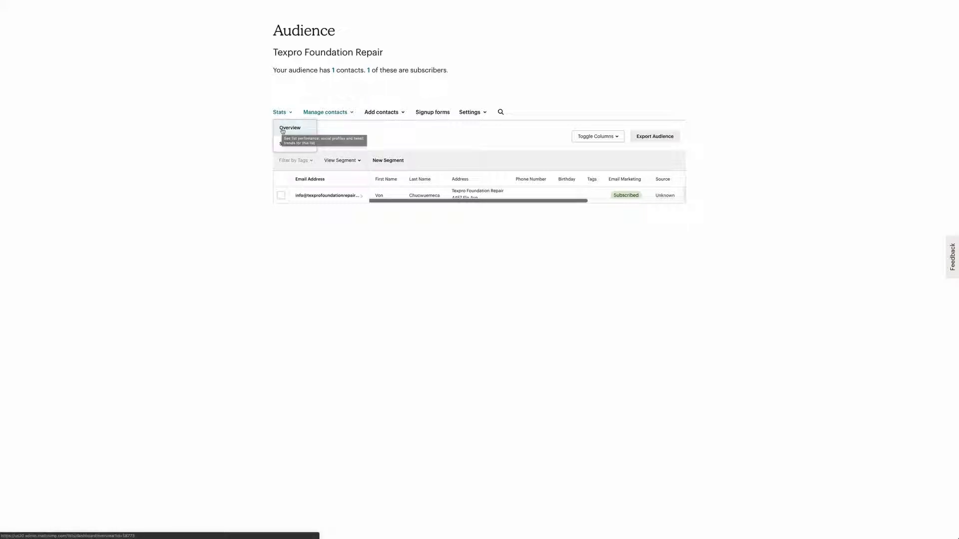
pyautogui.click(283, 129)
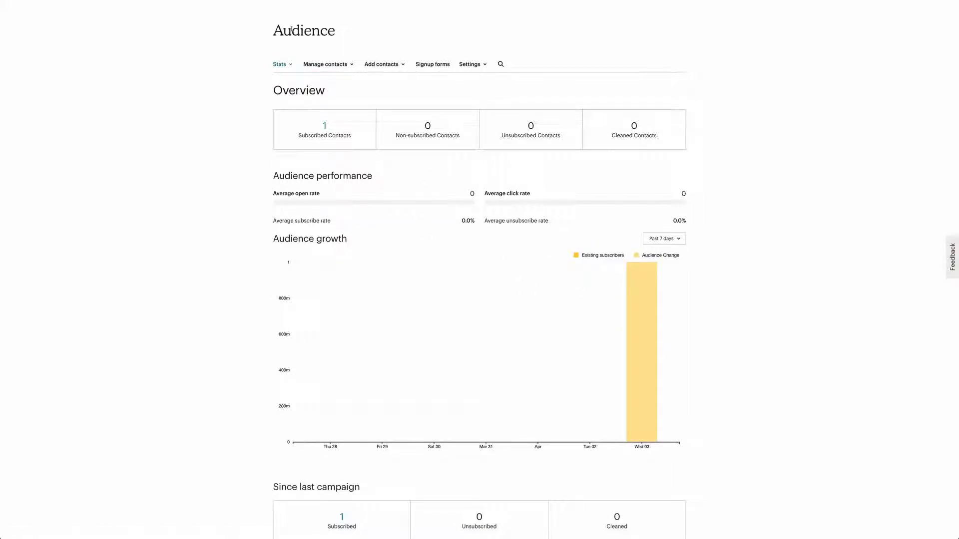
pyautogui.hotkey('alt', 'Left')
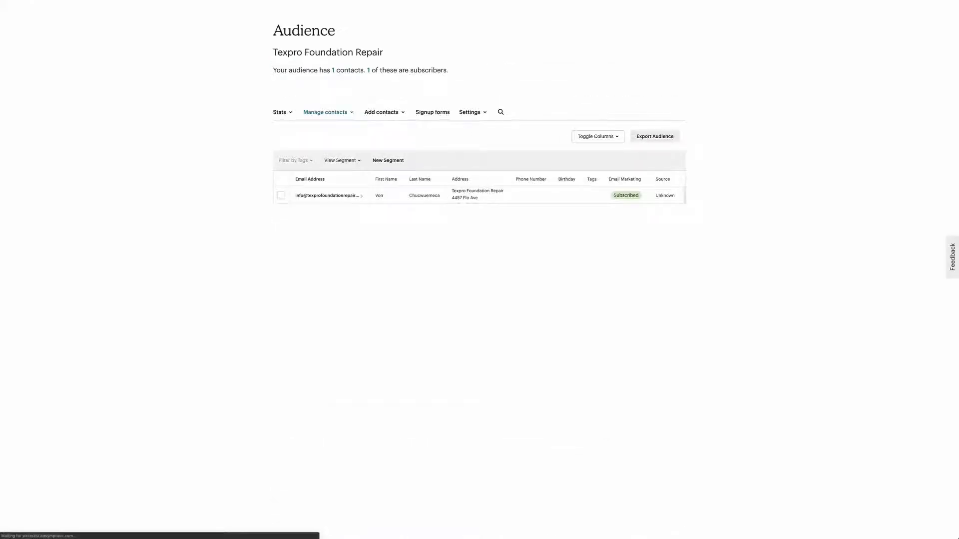
pyautogui.hotkey('alt', 'Left')
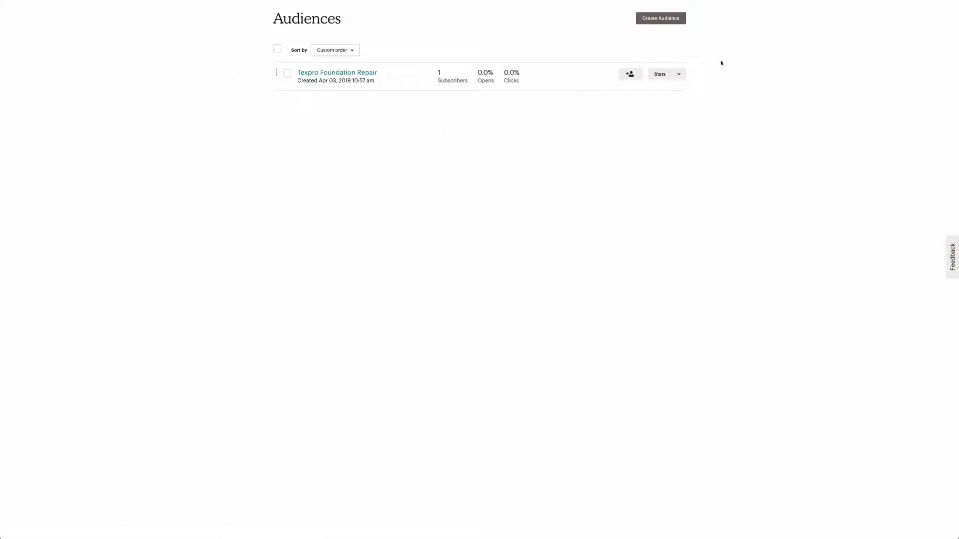
# Step: Start creating a new audience and name the list "Texpro List 2"
pyautogui.click(659, 20)
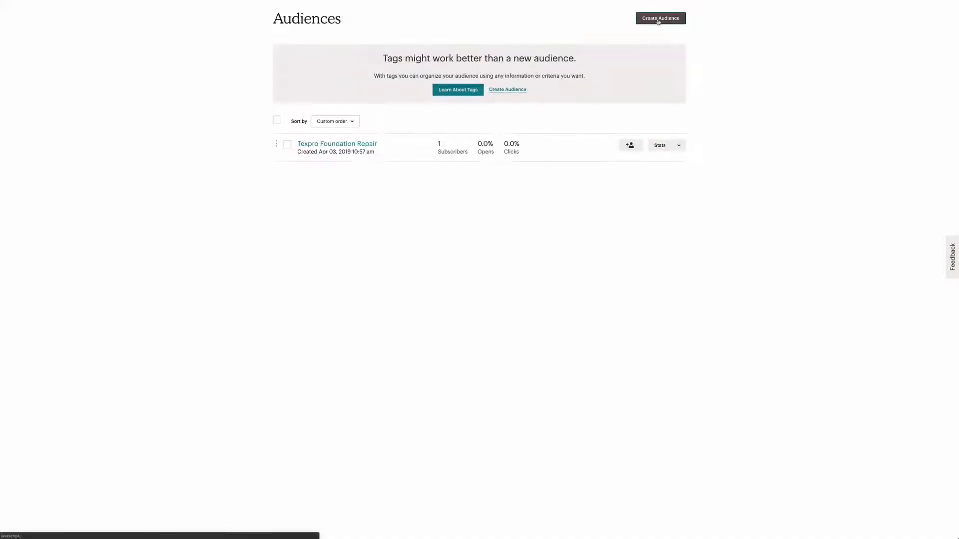
pyautogui.click(502, 90)
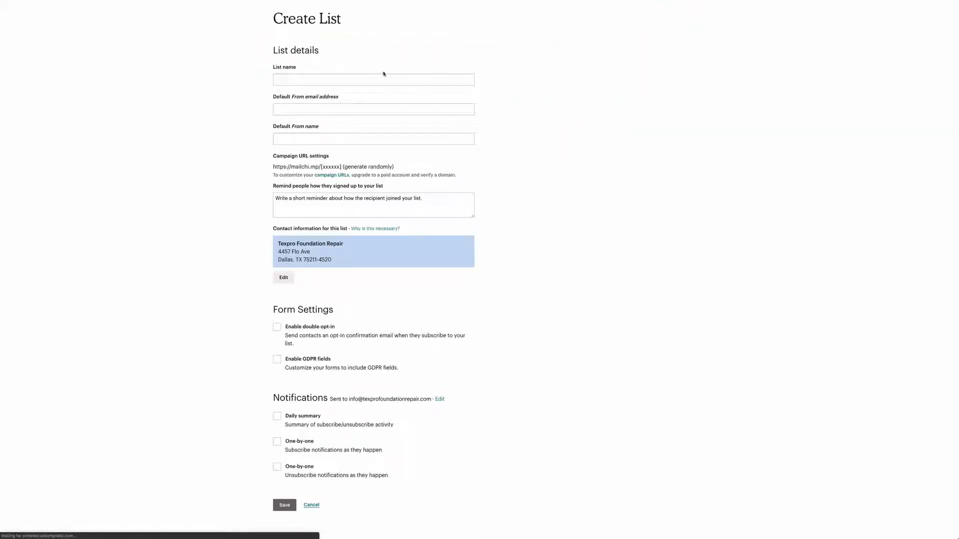
pyautogui.click(382, 77)
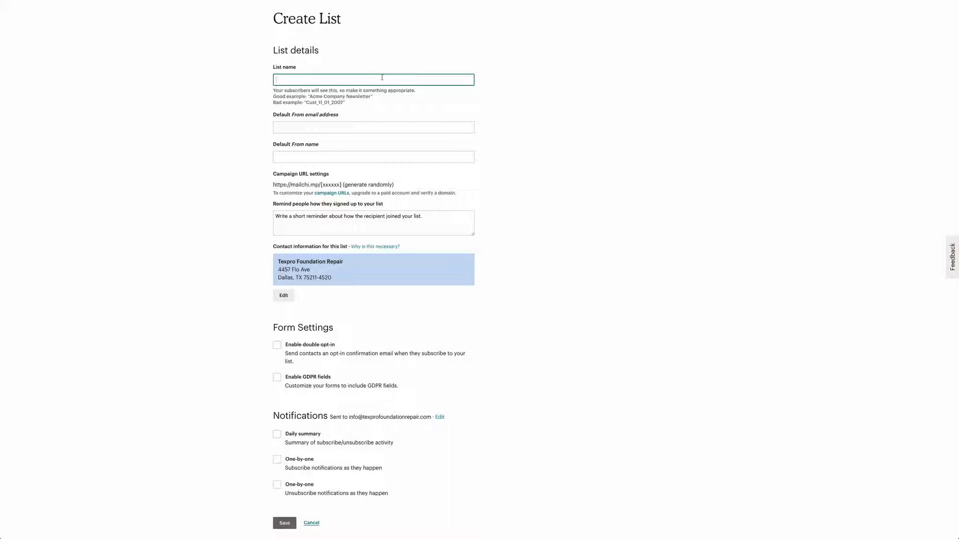
pyautogui.write('expro List 2')
# Step: Enter the company's e-mail address as the default From address and "Texpro" as the default From name
pyautogui.click(379, 127)
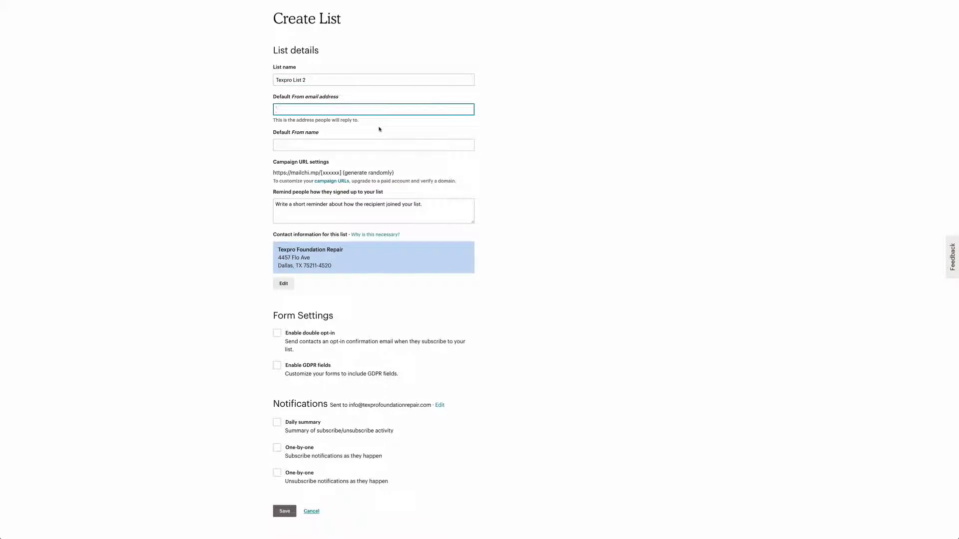
pyautogui.write('i')
pyautogui.write('n')
pyautogui.write('texpro')
pyautogui.write('infor')
pyautogui.write('mation')
pyautogui.press('BackSpace')
pyautogui.press('BackSpace')
pyautogui.press('BackSpace')
pyautogui.press('BackSpace')
pyautogui.press('BackSpace')
pyautogui.press('BackSpace')
pyautogui.press('BackSpace')
pyautogui.press('BackSpace')
pyautogui.press('BackSpace')
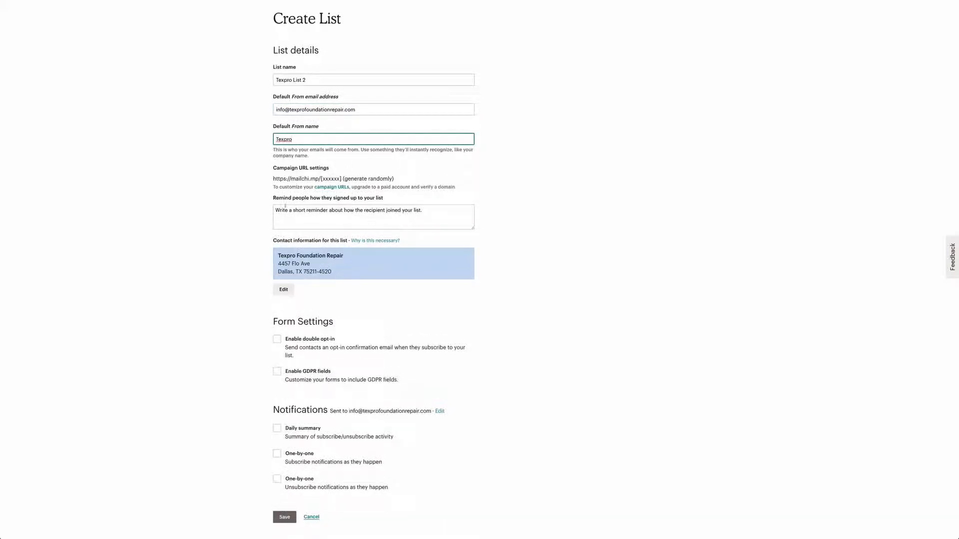
# Step: Write the signup reminder "You subscribed to the list on our website at Texpro Foundation Repair"
pyautogui.click(370, 211)
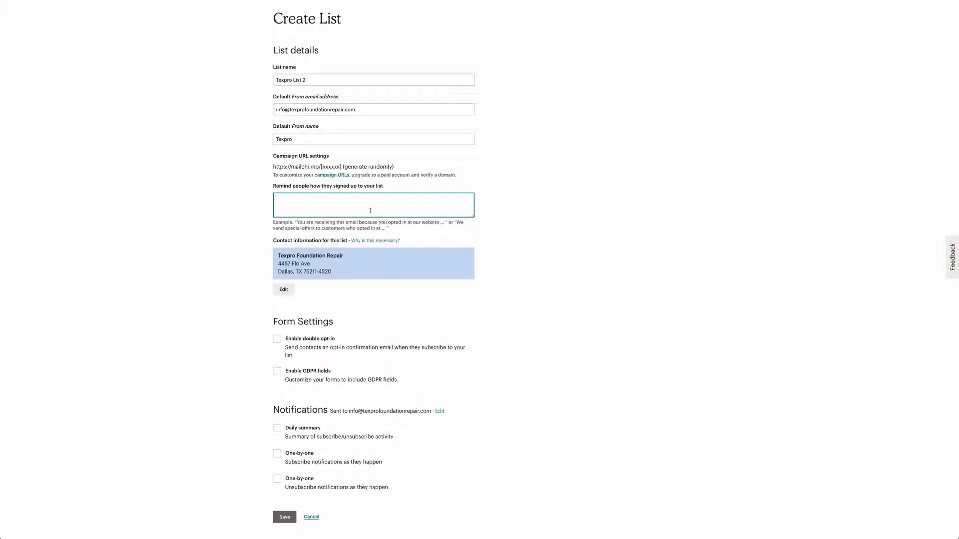
pyautogui.write('You can')
pyautogui.press('BackSpace')
pyautogui.press('BackSpace')
pyautogui.press('BackSpace')
pyautogui.write('sube')
pyautogui.press('BackSpace')
pyautogui.write('scried to')
pyautogui.press('BackSpace')
pyautogui.press('BackSpace')
pyautogui.press('BackSpace')
pyautogui.press('BackSpace')
pyautogui.press('BackSpace')
pyautogui.press('BackSpace')
pyautogui.write('ie')
pyautogui.press('BackSpace')
pyautogui.write('bed to the list on our website at Texpro Fco')
pyautogui.write('ndation Repair')
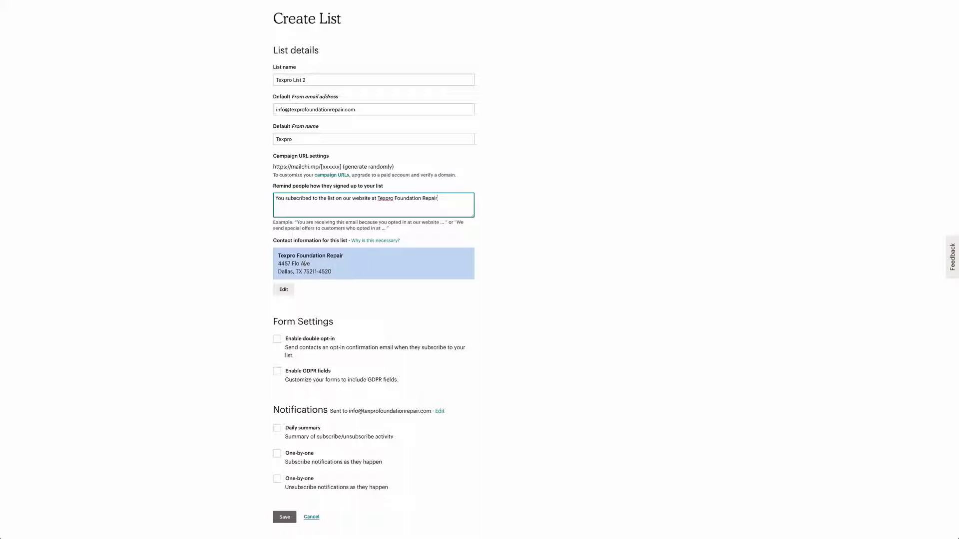
# Step: Toggle the double opt-in form setting and save the new list
pyautogui.click(204, 331)
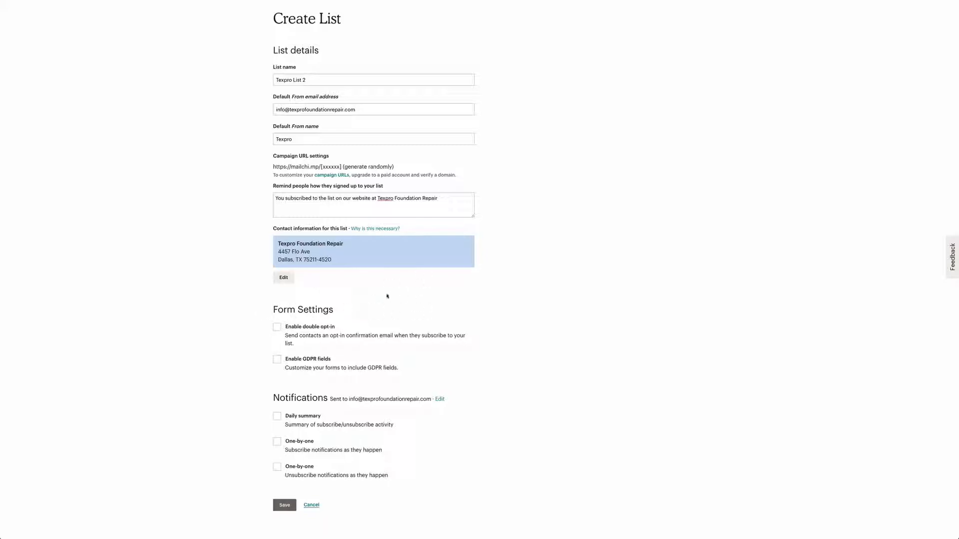
pyautogui.click(277, 328)
pyautogui.click(332, 330)
pyautogui.click(277, 328)
pyautogui.click(281, 505)
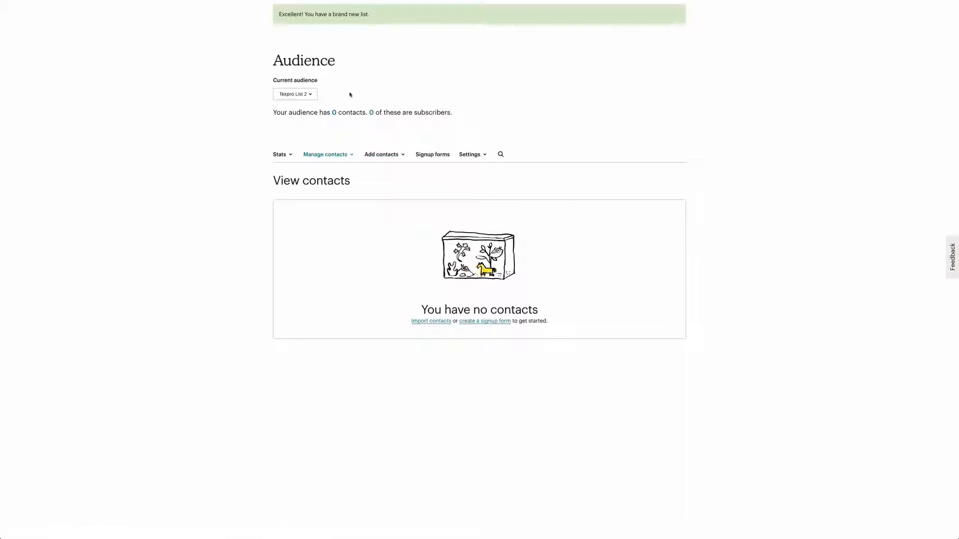
# Step: Open the choice of current audience on the new list's page
pyautogui.click(310, 97)
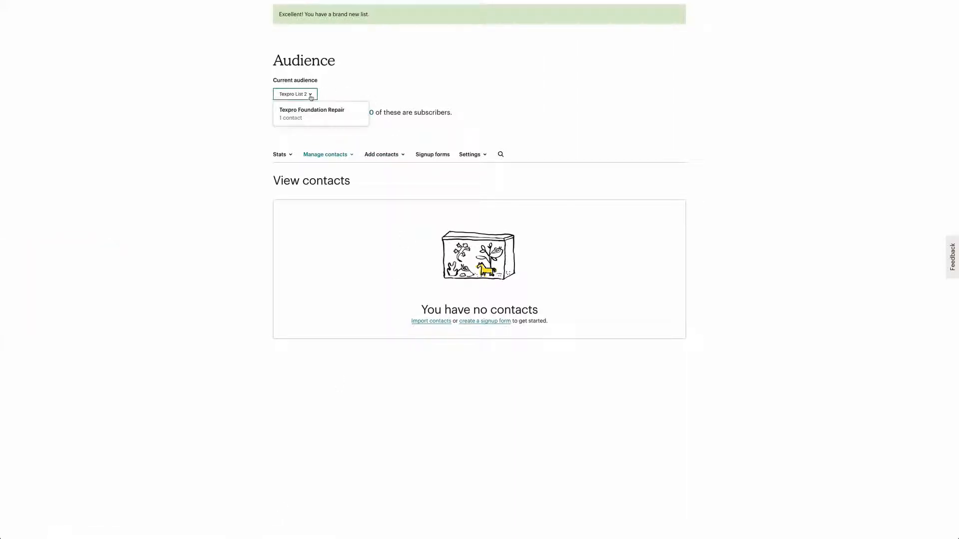